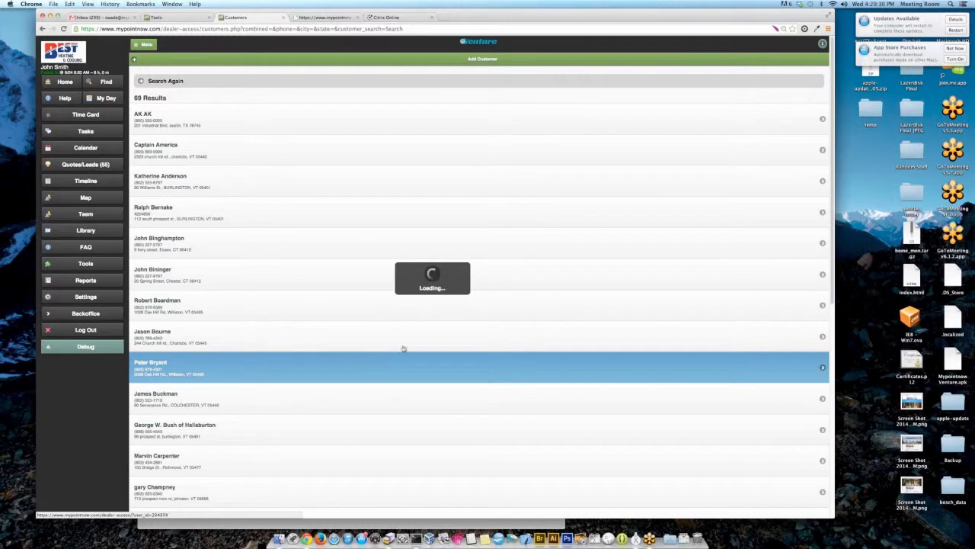
- Start a new quote for the customer and add items AGU12RLF and AOU12RLFFH, searching "ff12" with Show All Models off
left_click(787, 66)
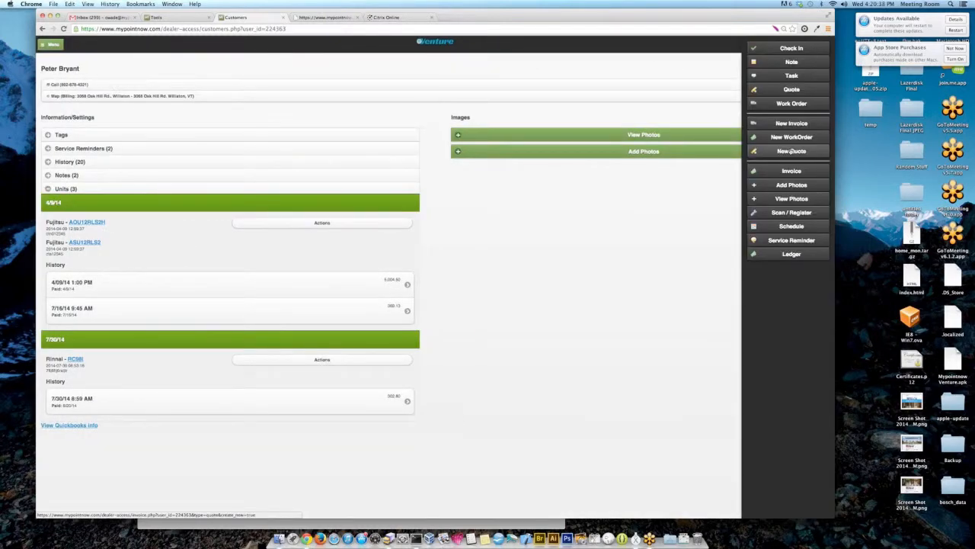
left_click(790, 150)
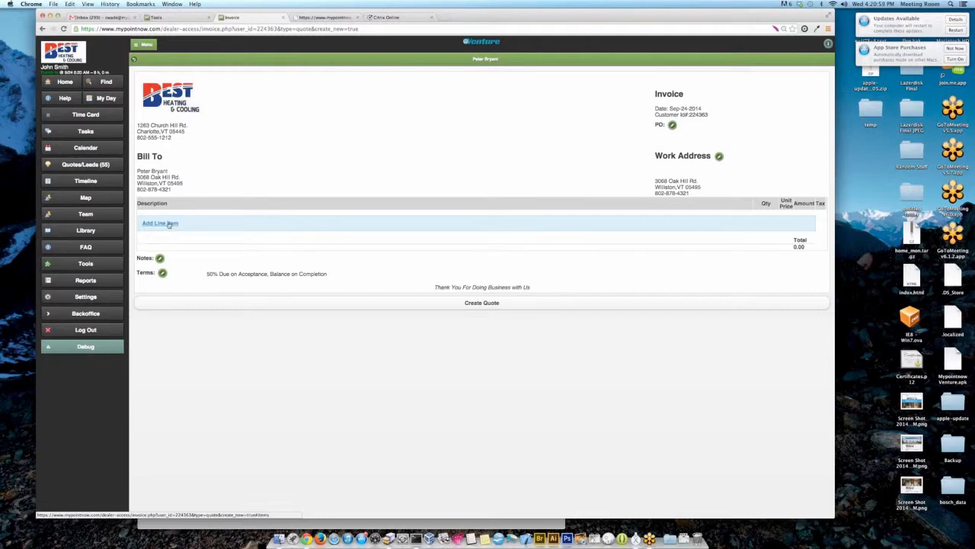
left_click(169, 223)
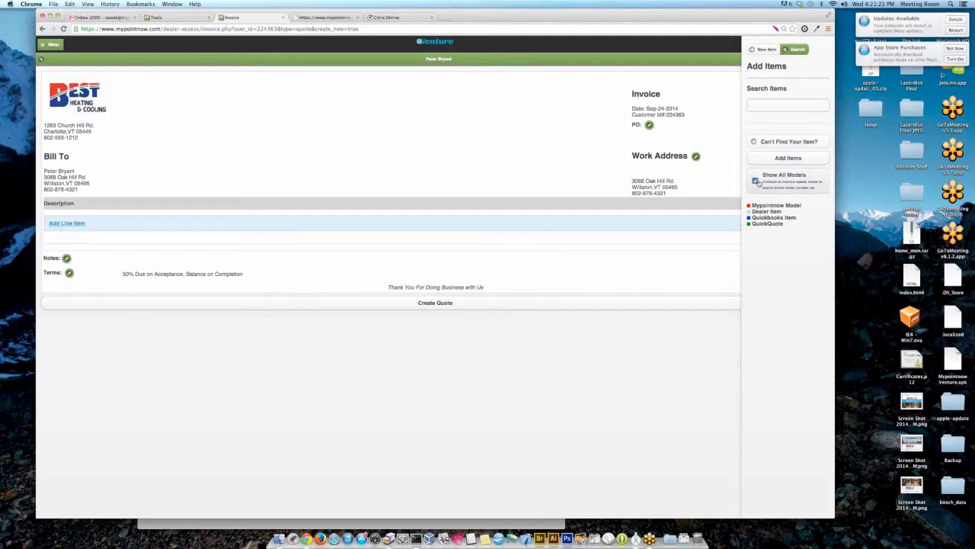
left_click(756, 181)
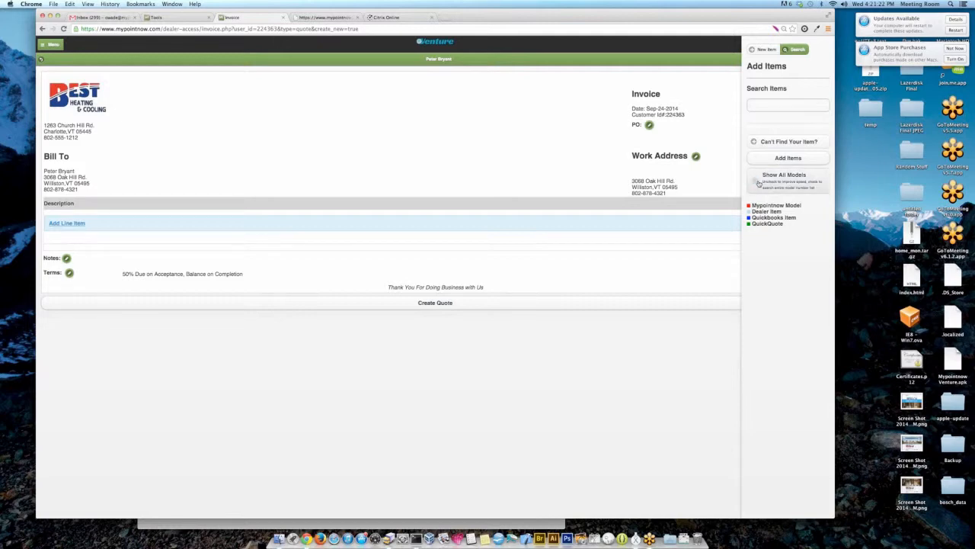
left_click(759, 109)
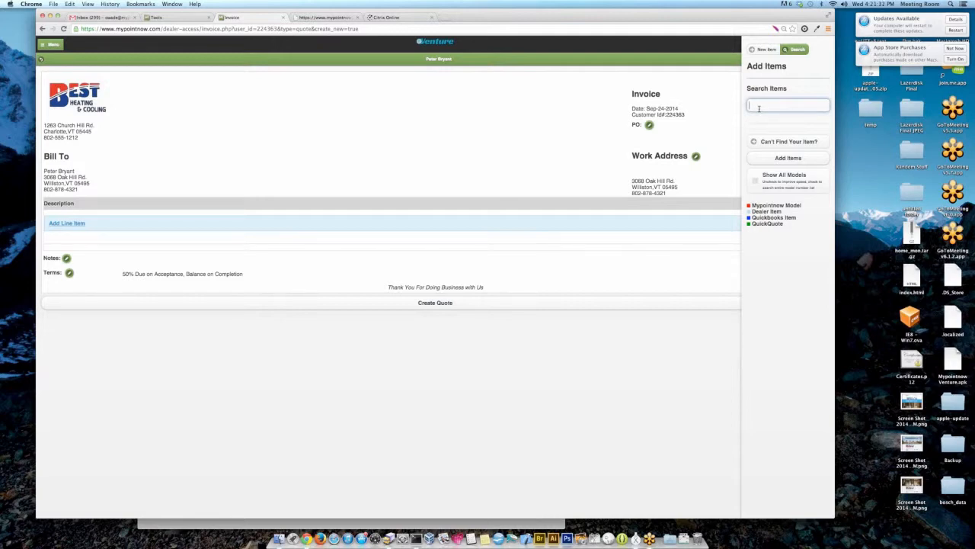
type("ff12")
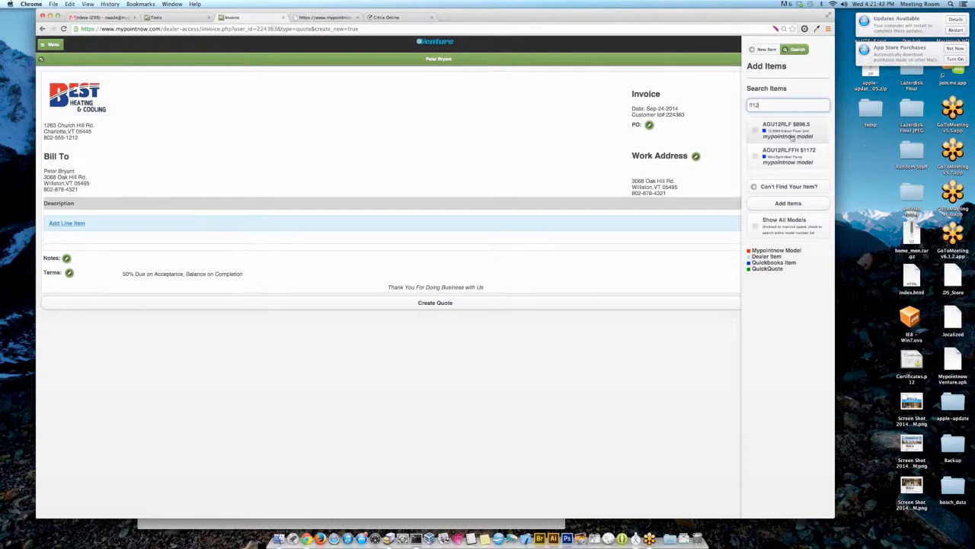
left_click(755, 130)
left_click(755, 156)
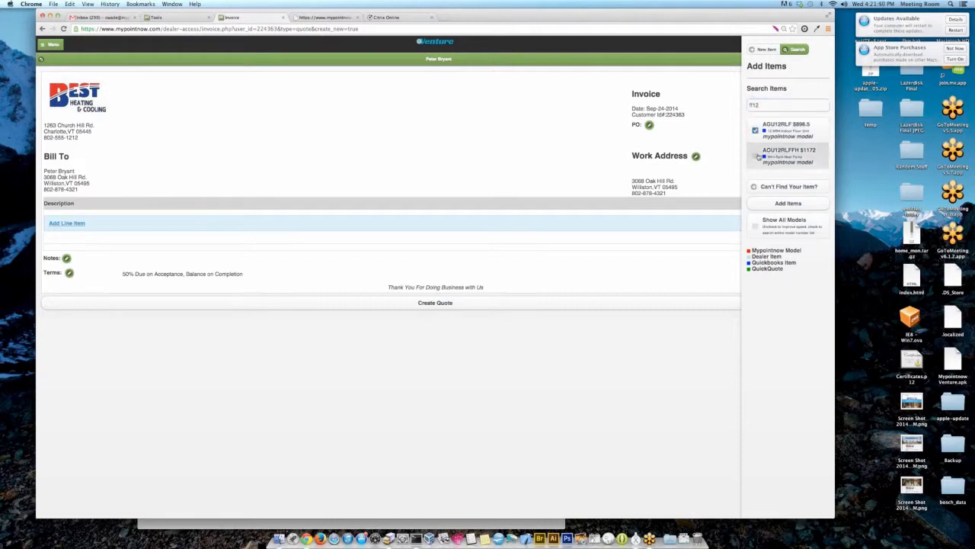
left_click(789, 203)
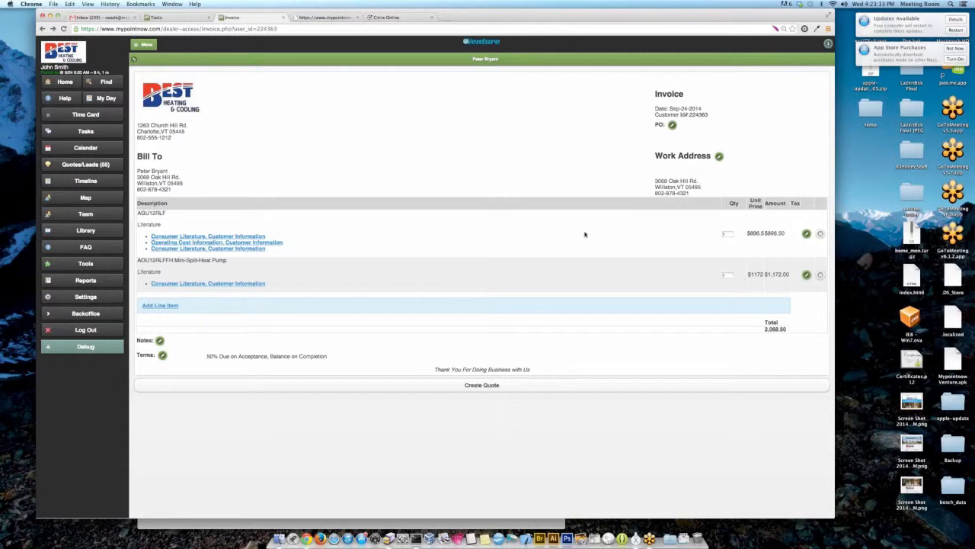
- Search the items for "split" and add the predefined Mini-Split Proposal as another line item on the quote
left_click(153, 307)
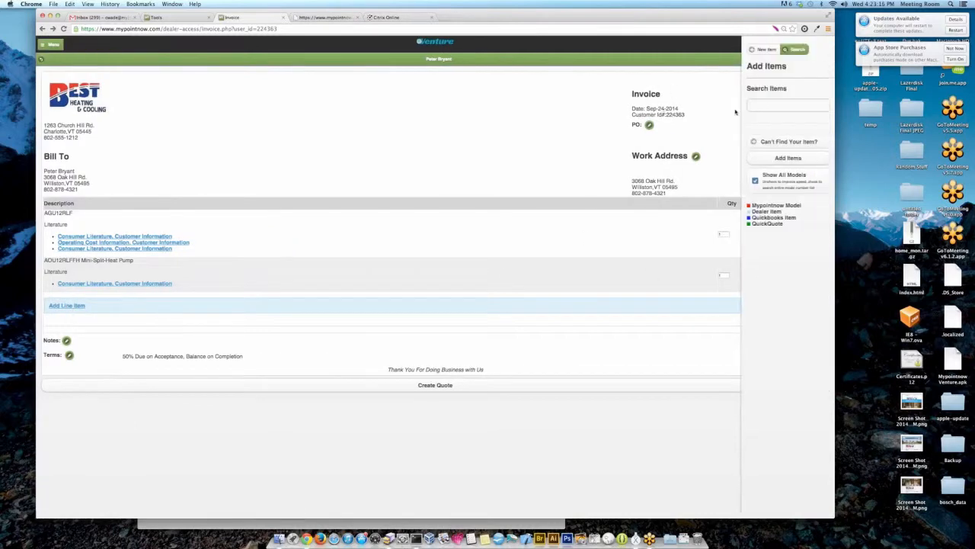
left_click(760, 103)
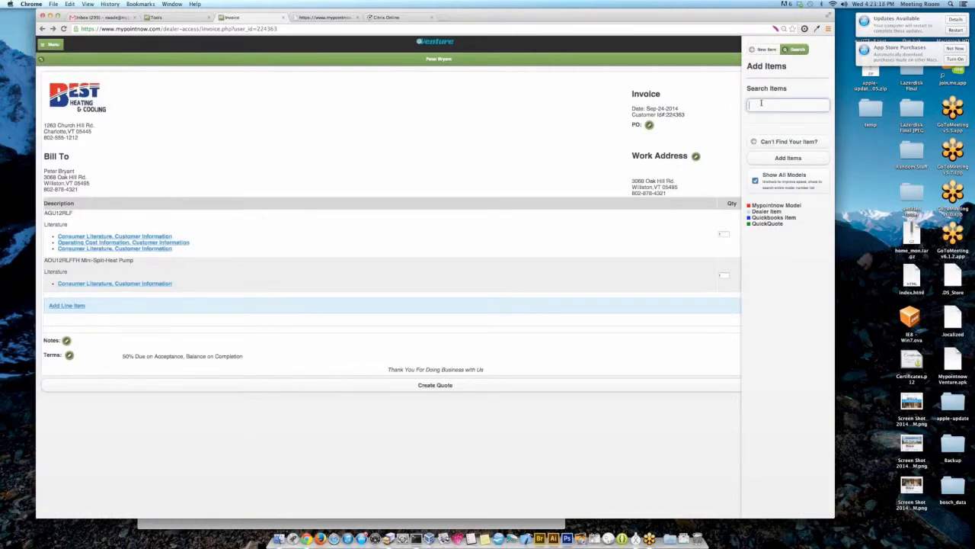
type("split")
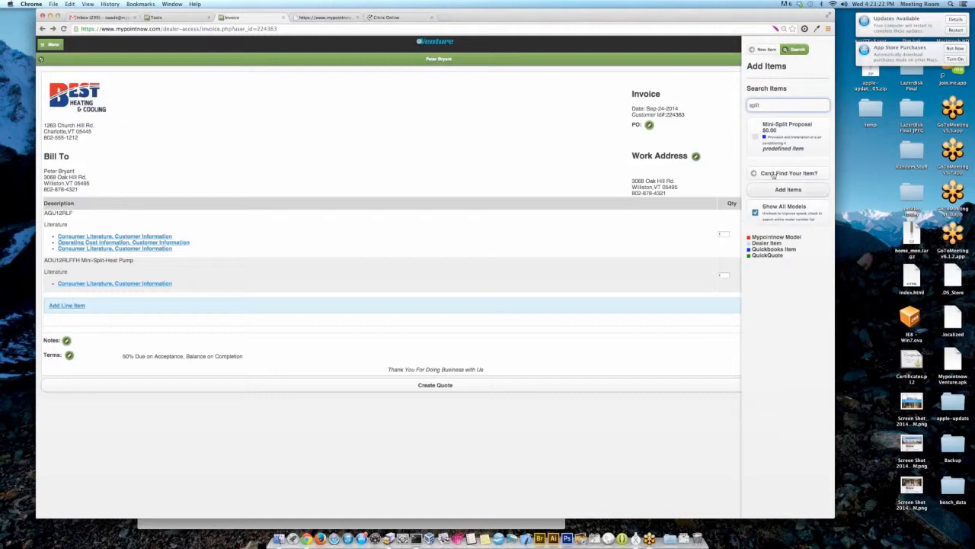
left_click(755, 138)
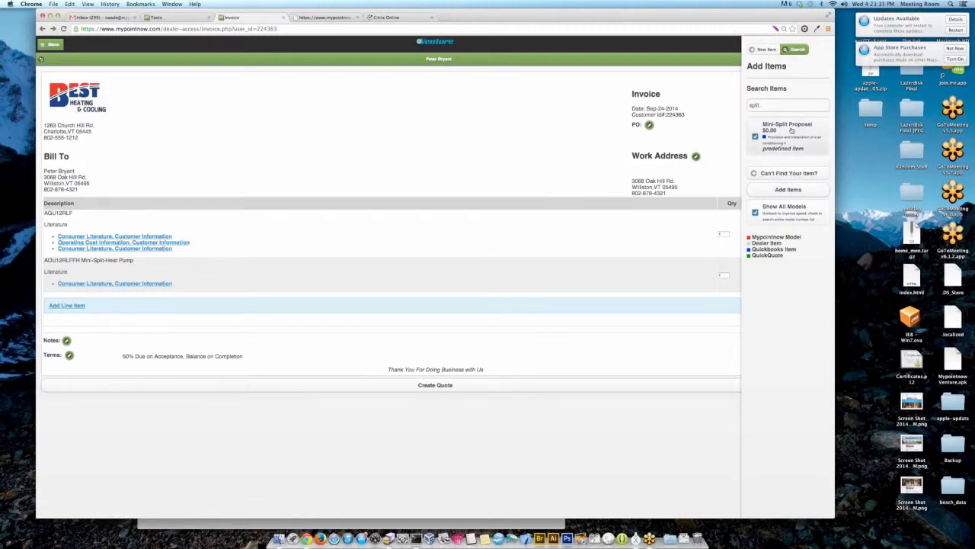
left_click(788, 189)
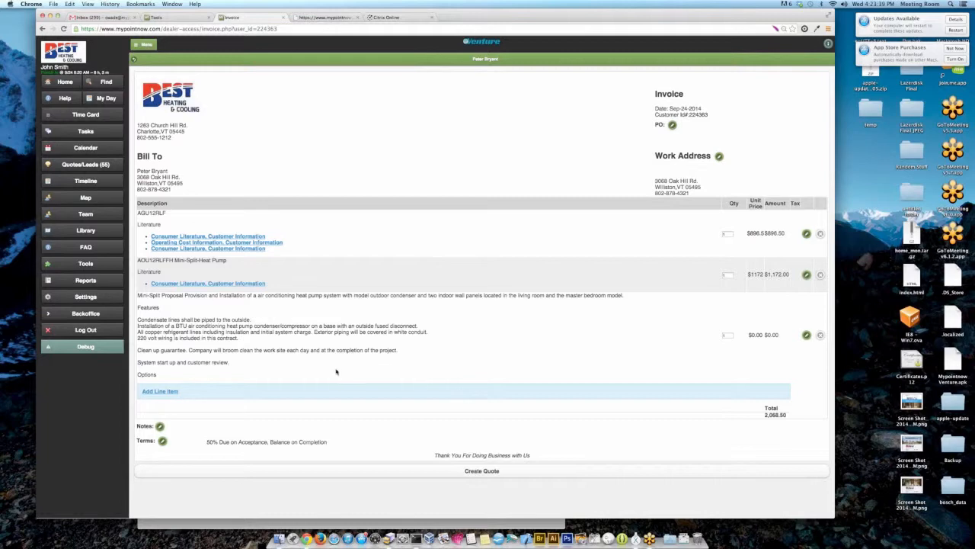
- Examine the Mini-Split Proposal's description text and its editable item fields, and reload the quote
left_click_drag(324, 364, 190, 295)
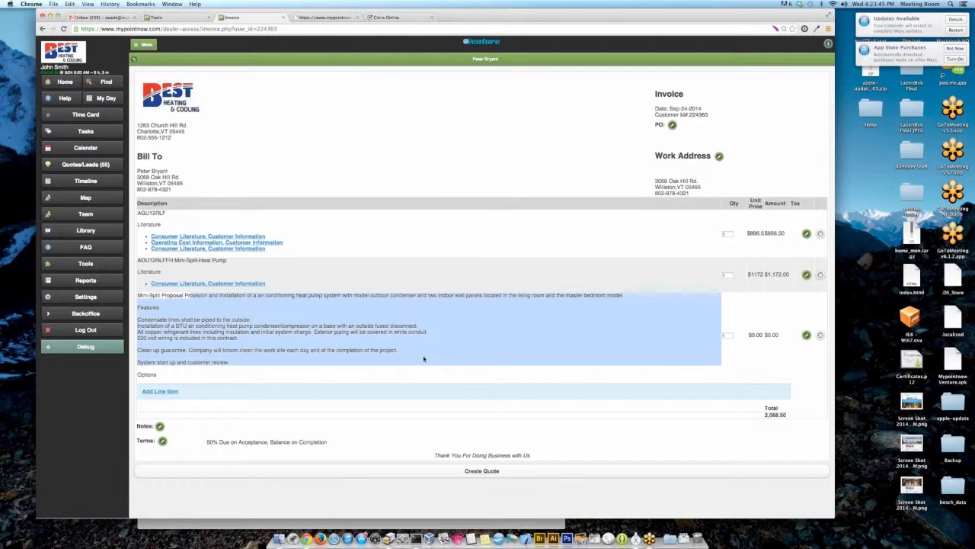
left_click(806, 335)
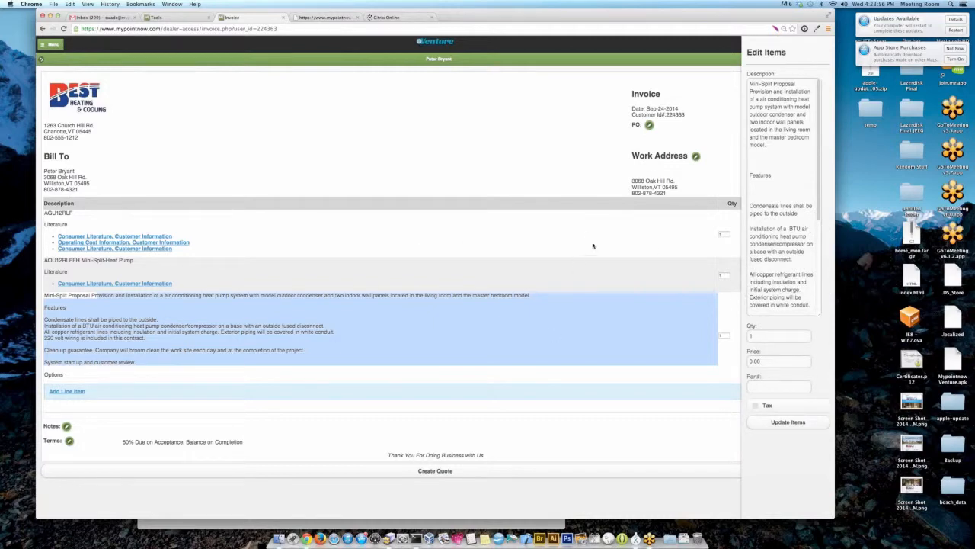
left_click(545, 167)
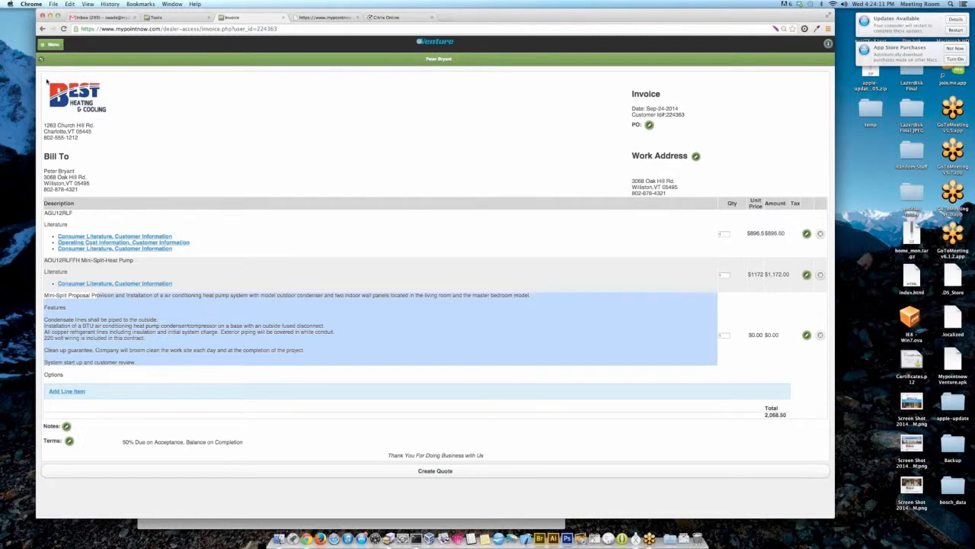
left_click(64, 28)
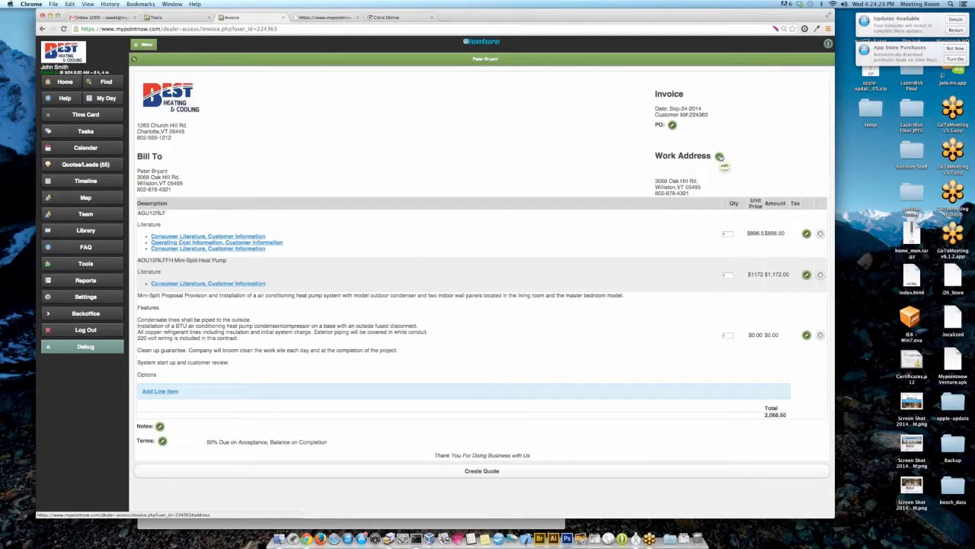
- View the quote's work address options, and enter and save its purchase order number
left_click(719, 156)
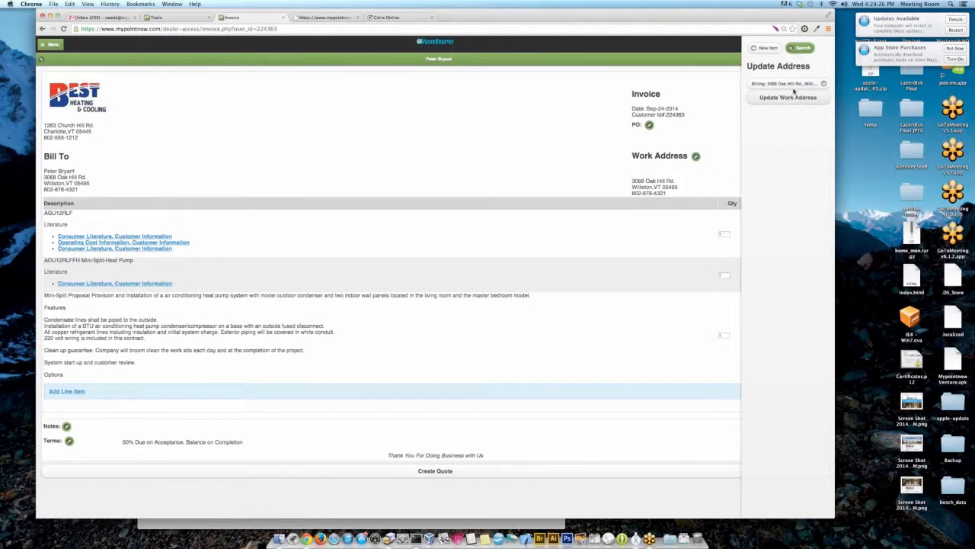
left_click(708, 138)
left_click(649, 125)
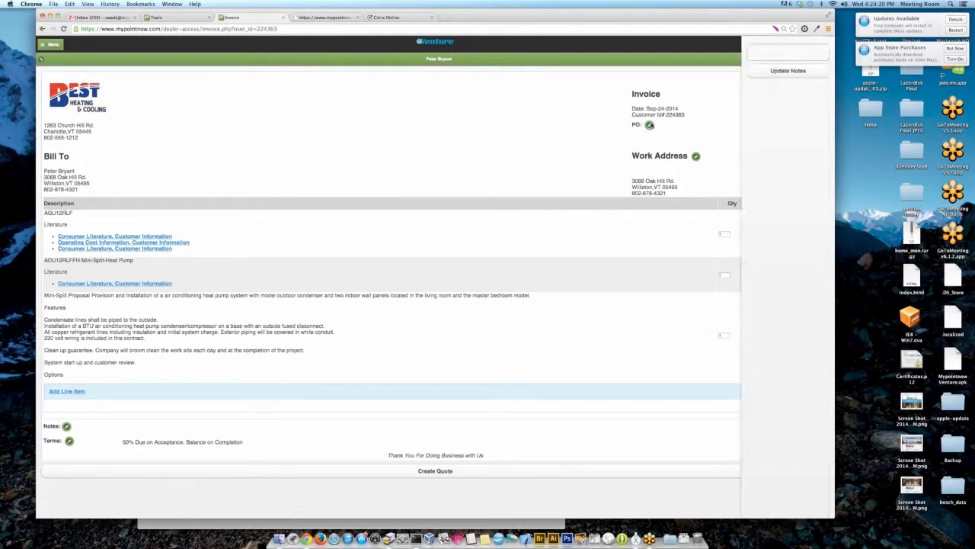
left_click(759, 49)
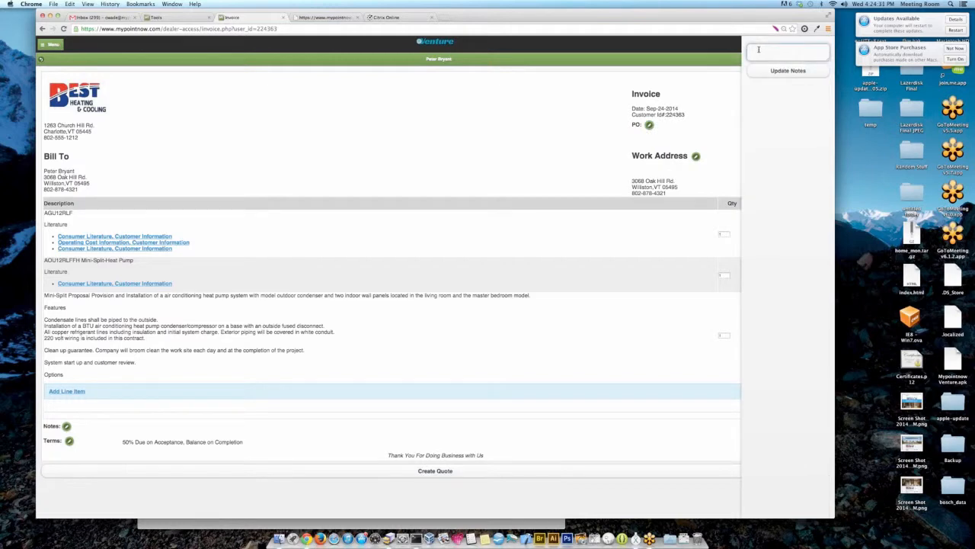
type("1234")
left_click(793, 73)
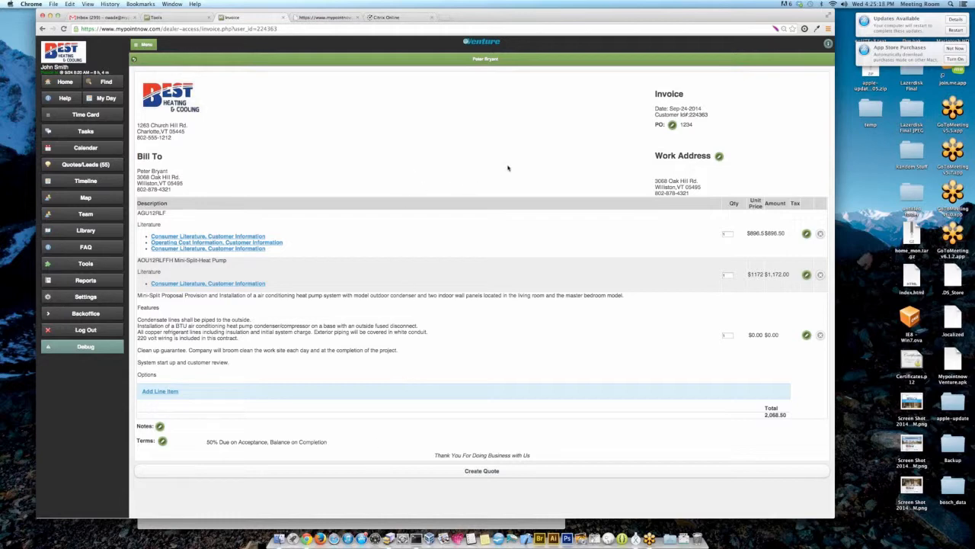
- Return to the customer's record and start a new invoice
left_click(487, 61)
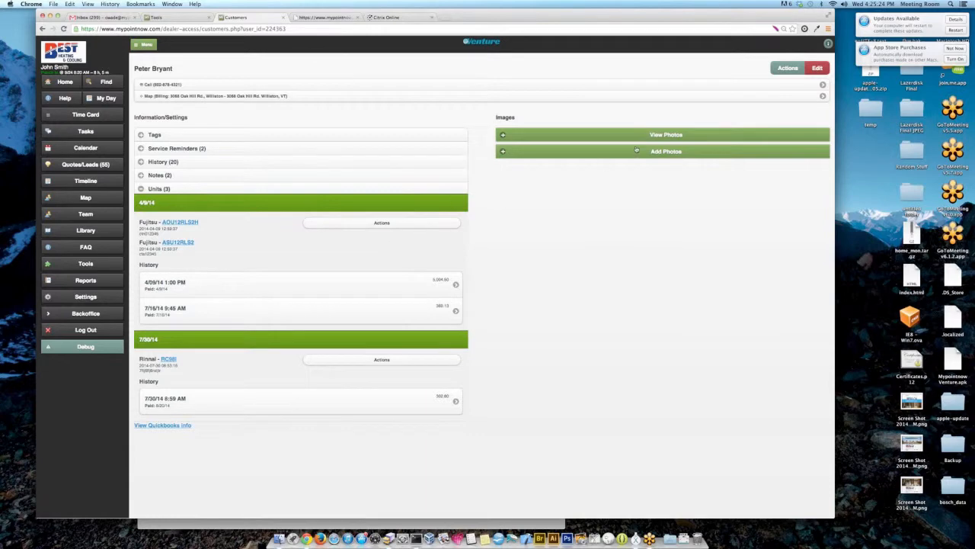
left_click(787, 68)
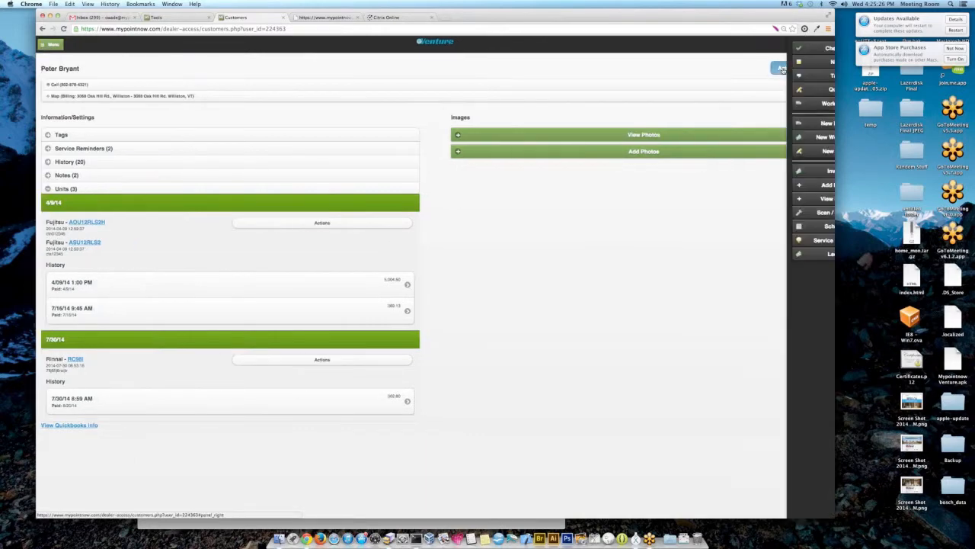
left_click(792, 124)
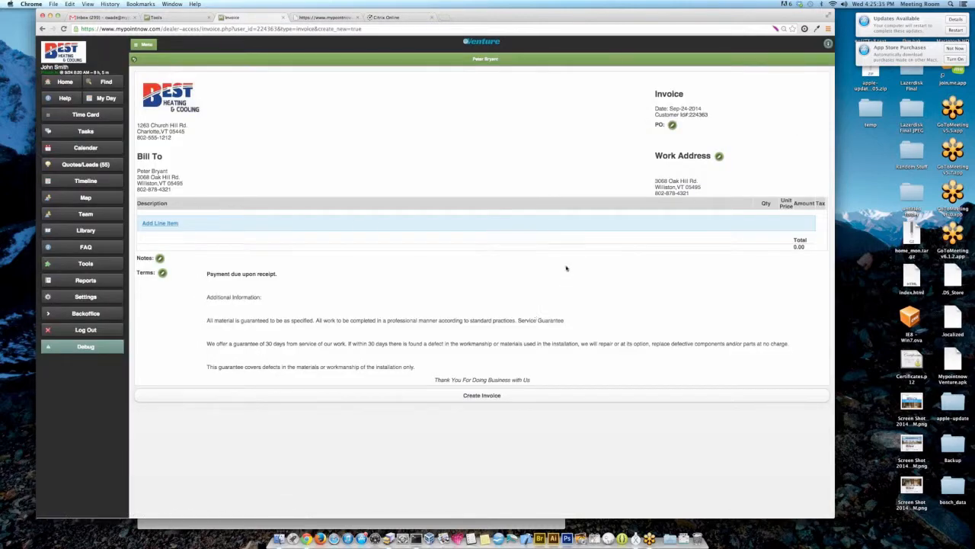
- Search the items for "blk" and add WGB30758, WGB31053, WGB450621 and WGB451531 as line items on the invoice
left_click(155, 222)
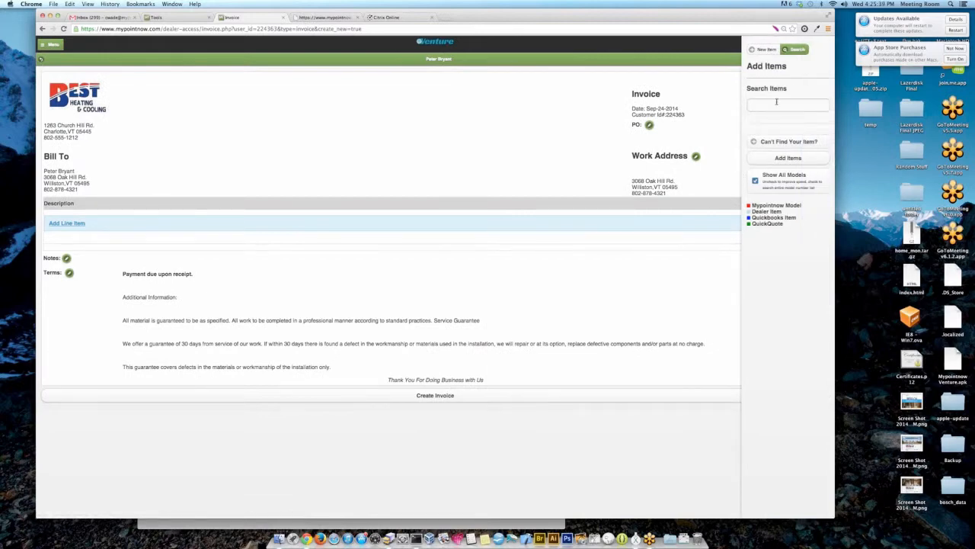
left_click(776, 104)
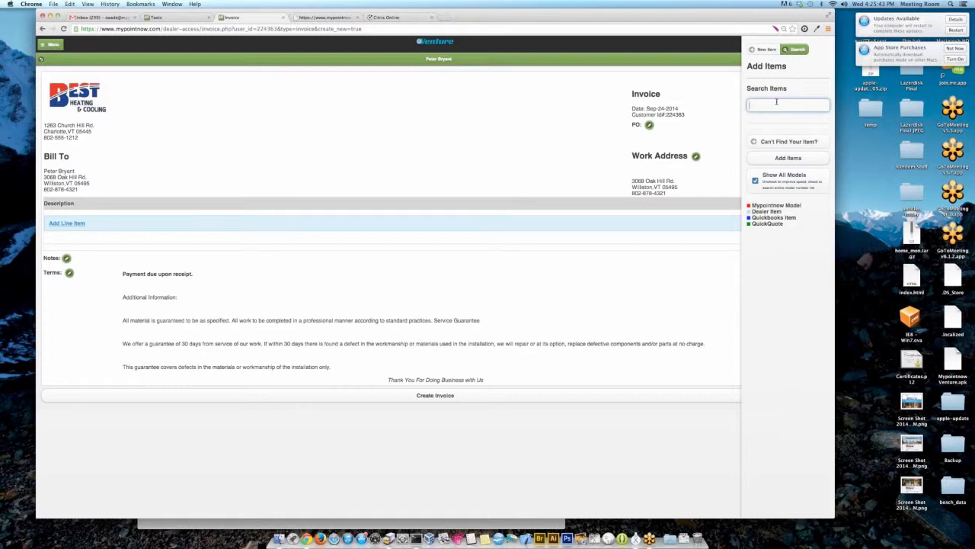
type("blk")
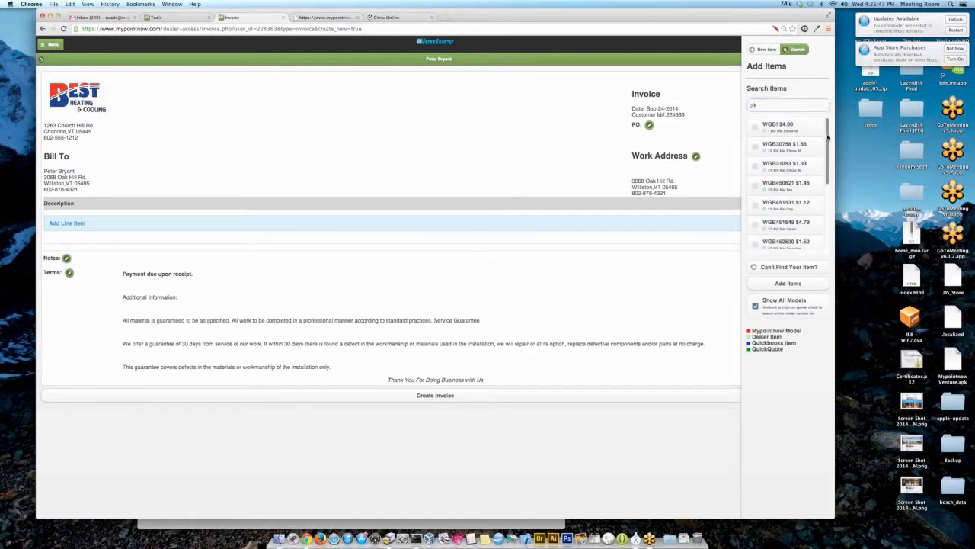
mouse_move(828, 138)
left_mouse_down()
mouse_move(823, 256)
mouse_move(830, 129)
left_mouse_up()
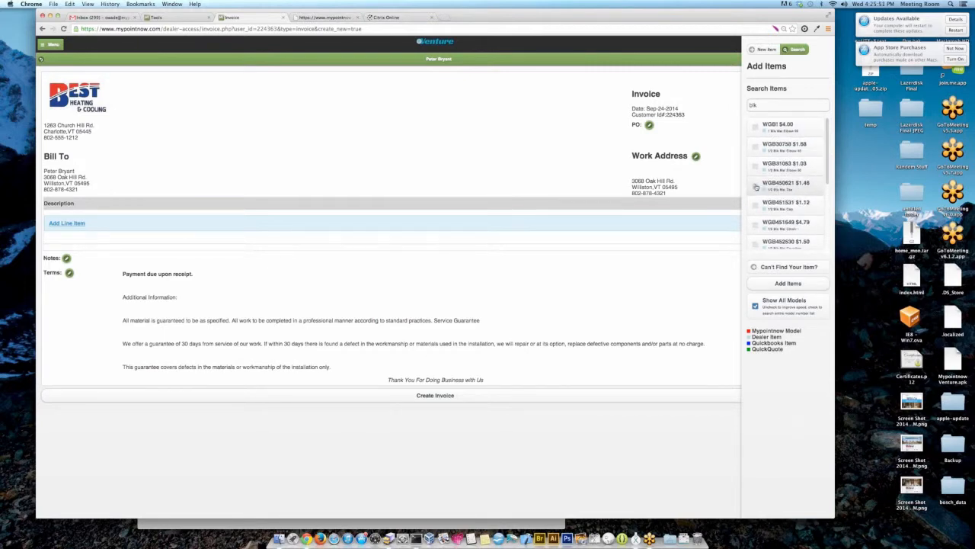
left_click(755, 186)
left_click(755, 165)
left_click(755, 146)
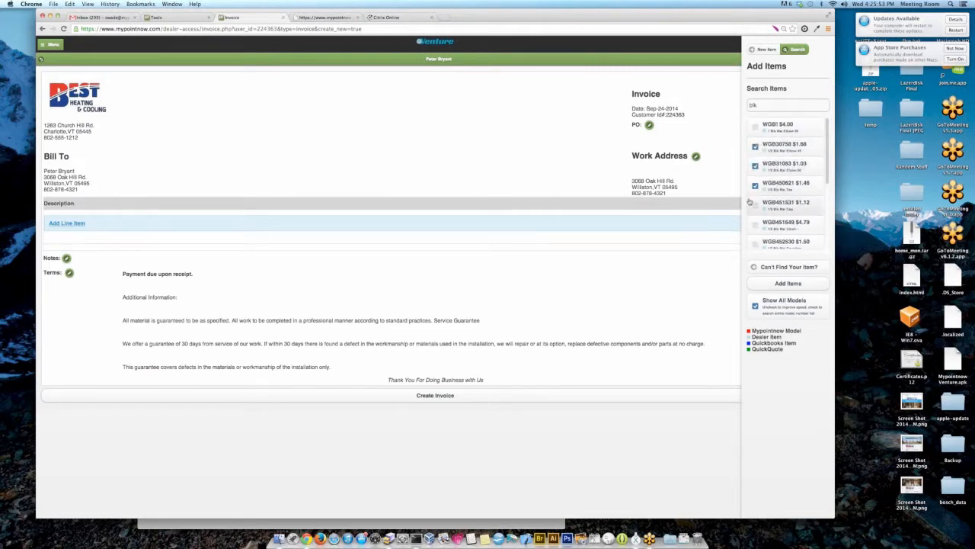
left_click(755, 204)
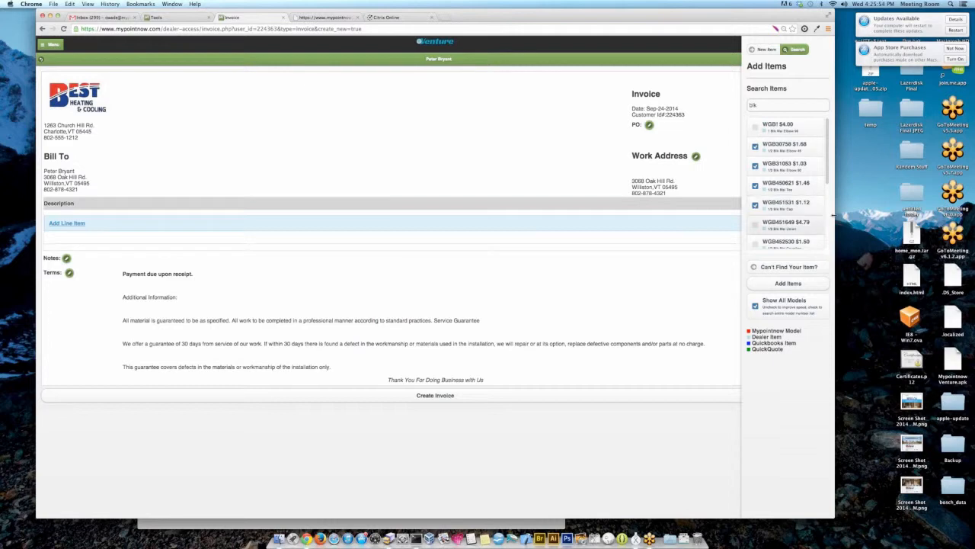
left_click(788, 282)
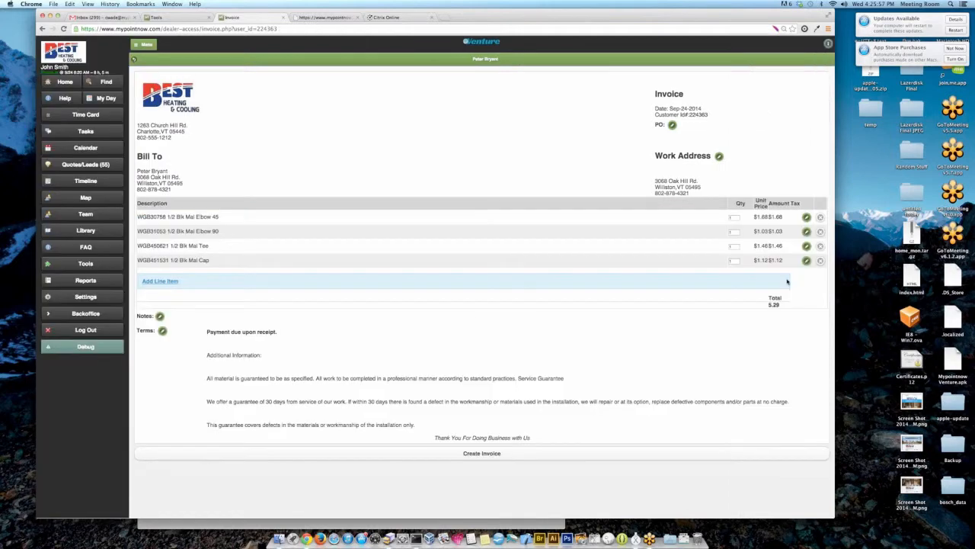
left_click(733, 218)
left_click(733, 245)
left_click(734, 260)
left_click(718, 284)
- Return to the customer's record and start a new work order
left_click(472, 59)
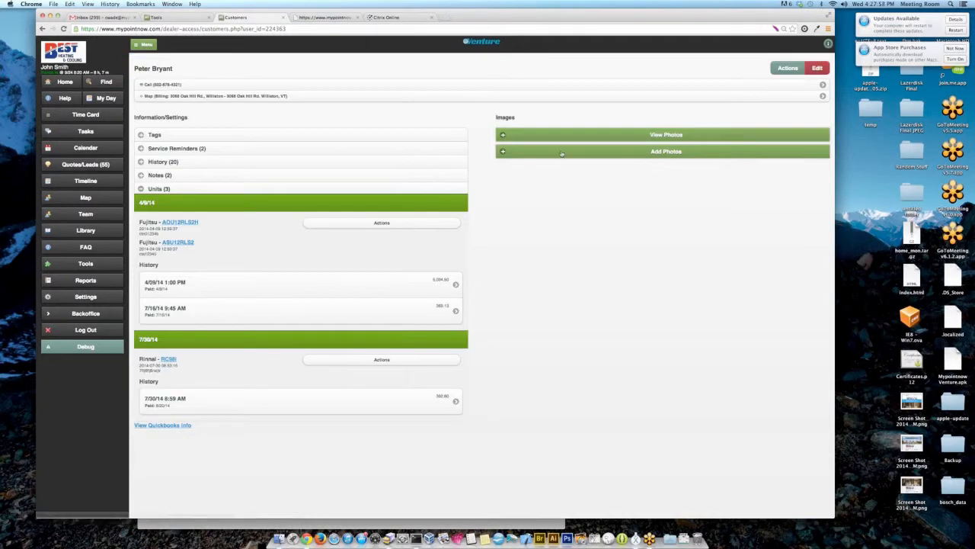
left_click(788, 68)
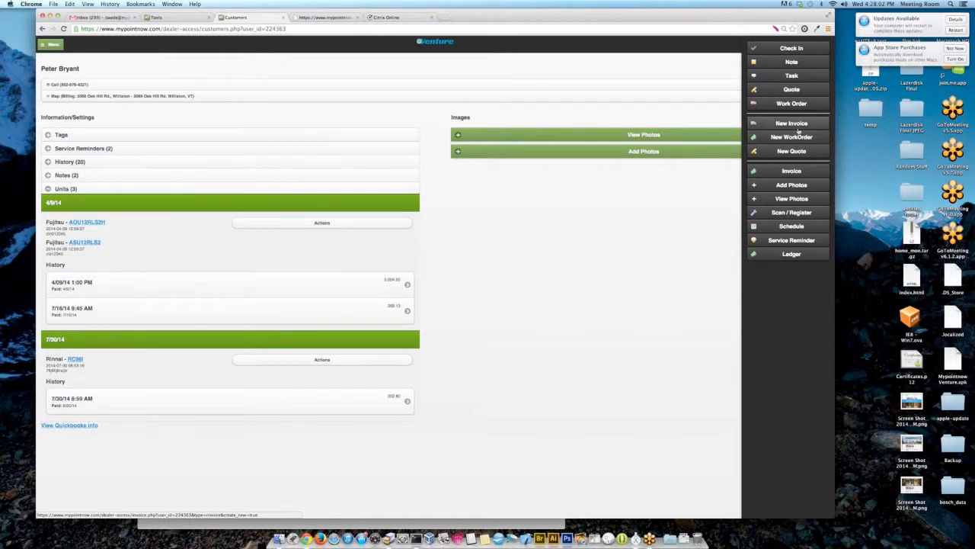
left_click(799, 137)
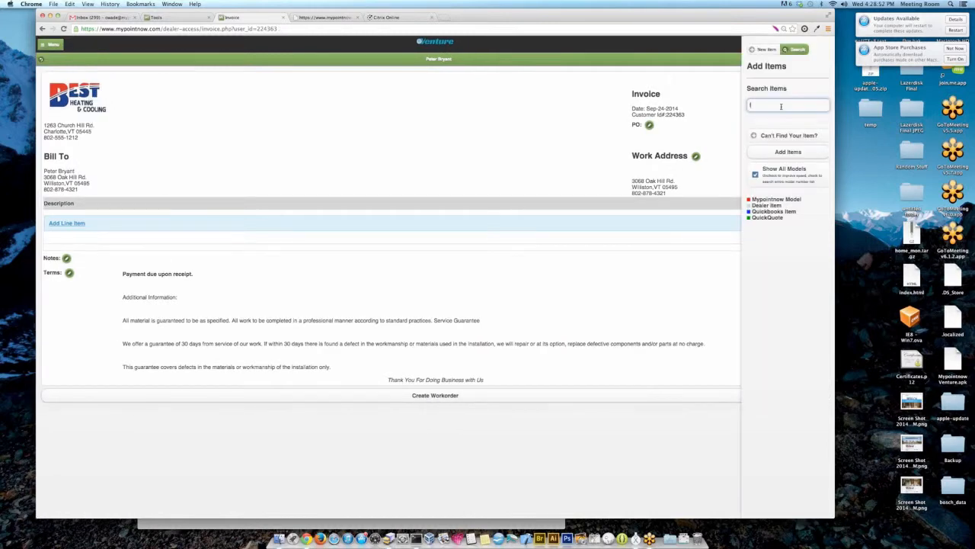
- Search the items for "furnace" with all models shown and examine the full list of matching models
type("rnace")
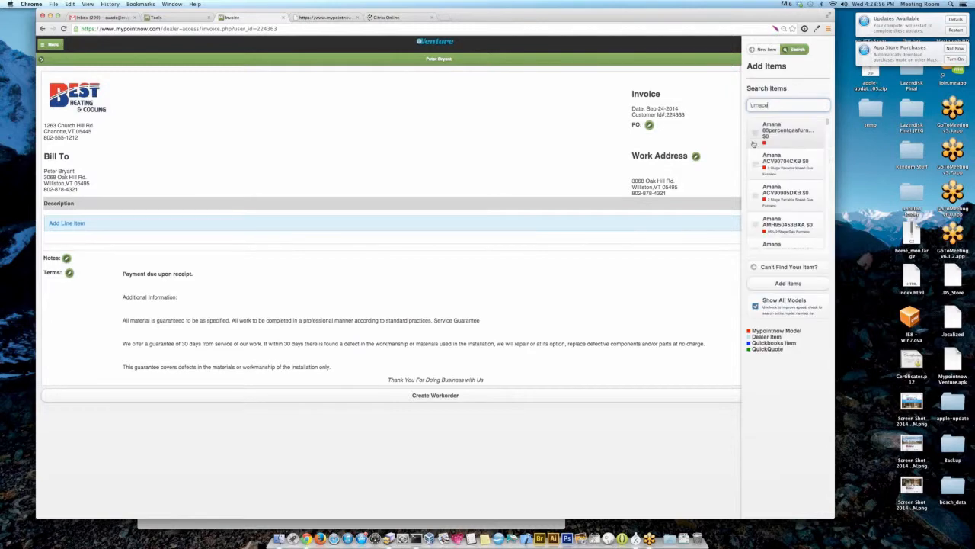
scroll(770, 156, "down", 5)
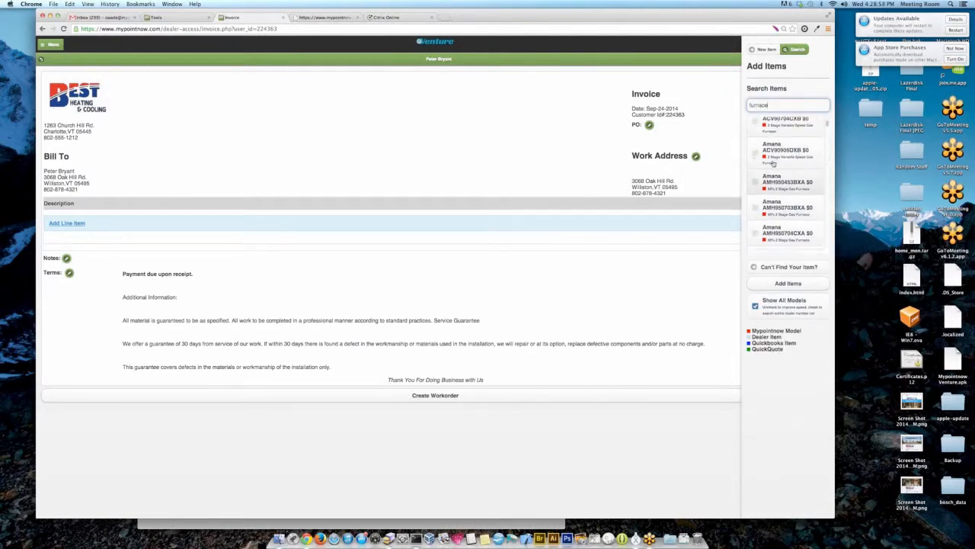
scroll(773, 163, "down", 5)
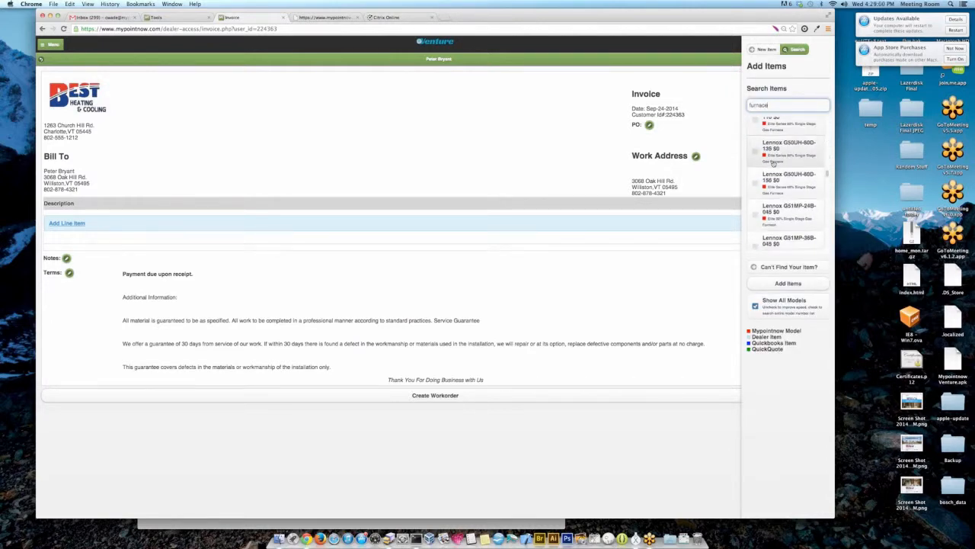
scroll(773, 162, "down", 1)
scroll(774, 162, "down", 5)
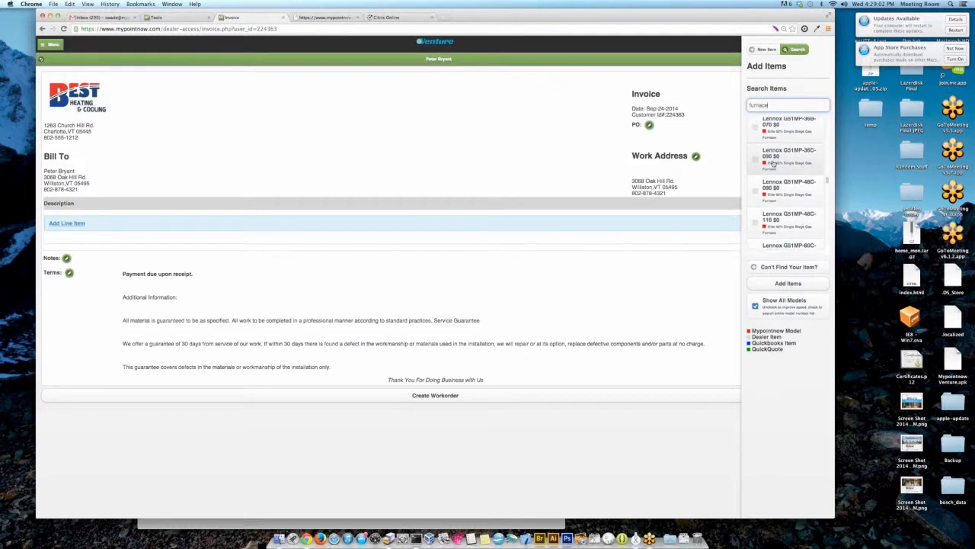
scroll(774, 162, "down", 6)
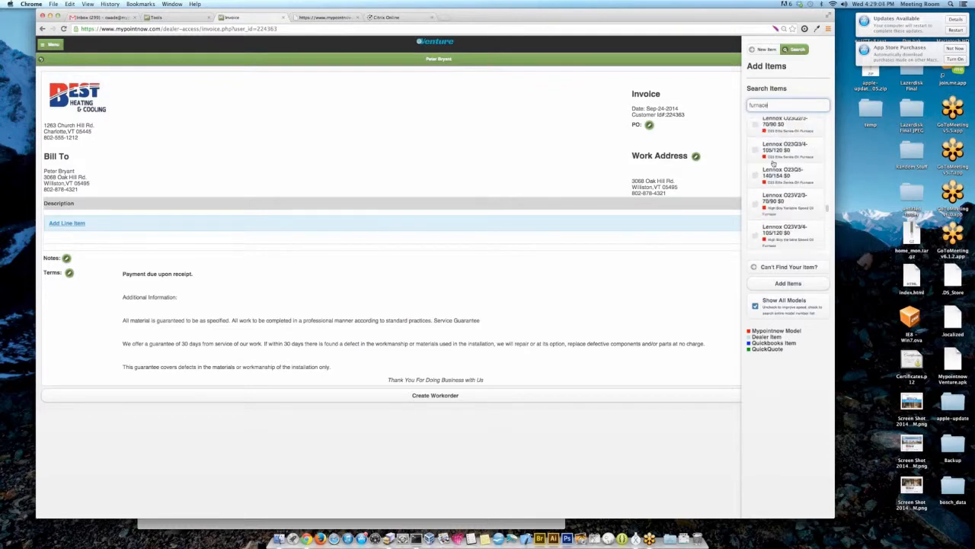
scroll(773, 162, "down", 4)
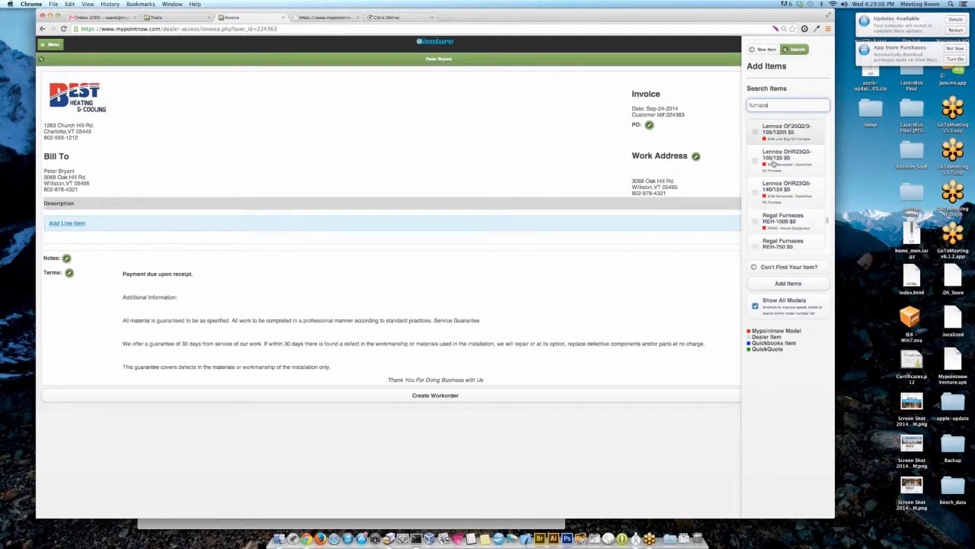
scroll(774, 162, "down", 5)
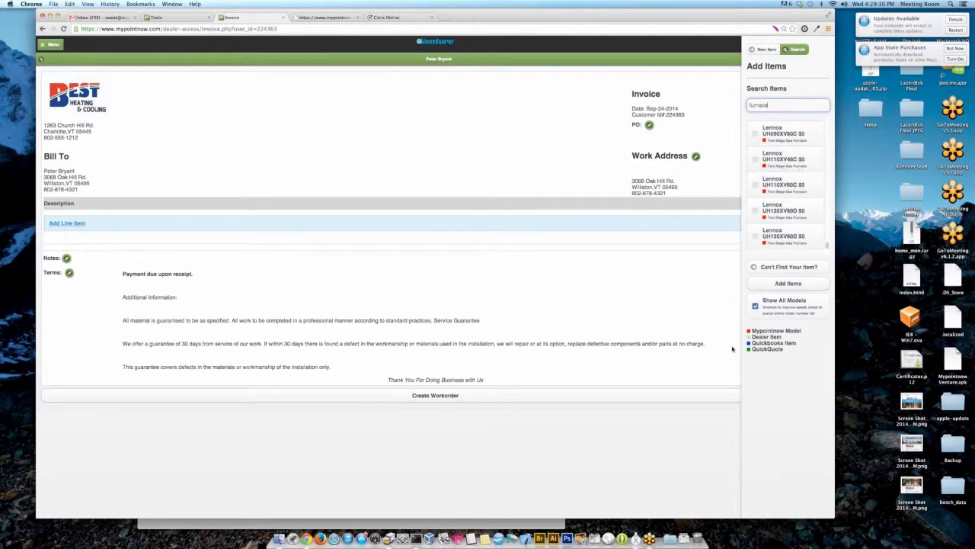
- Turn off Show All Models and rerun the item search with "furnac" to review the reduced list
left_click(759, 309)
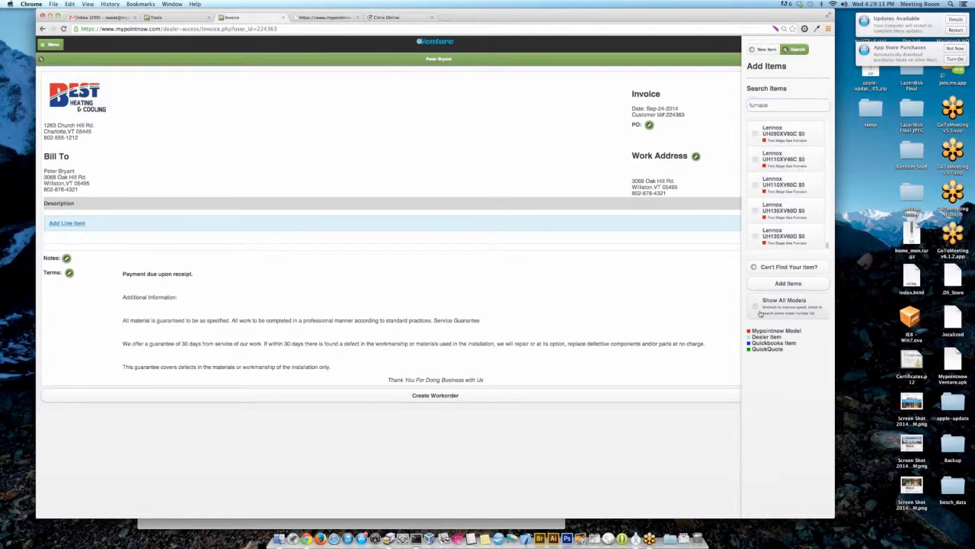
left_click(777, 104)
key("BackSpace")
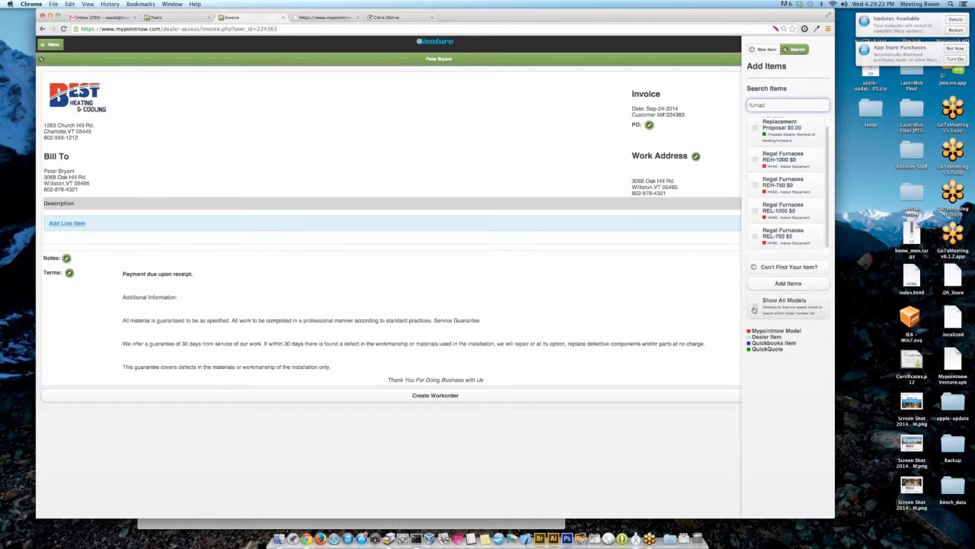
scroll(800, 191, "up", 1)
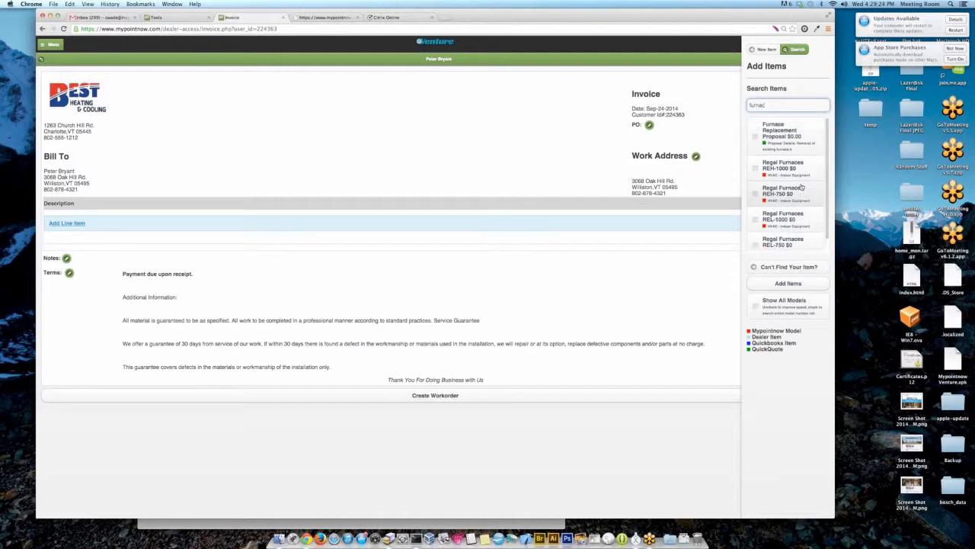
scroll(801, 188, "down", 1)
scroll(801, 186, "up", 1)
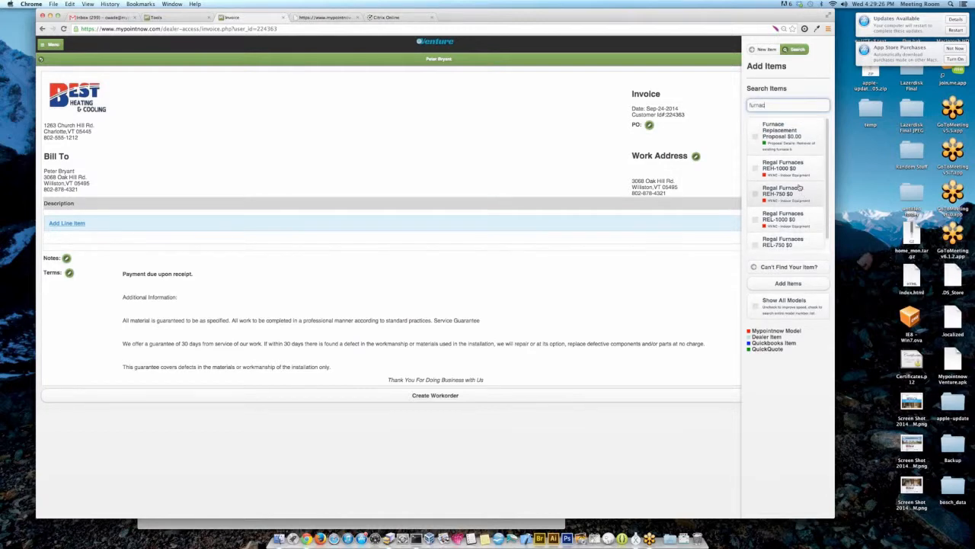
- Search the items for "tankless" and add Tankless Water Heater Check and Flush as a line item on the work order
double_click(765, 105)
type("lan")
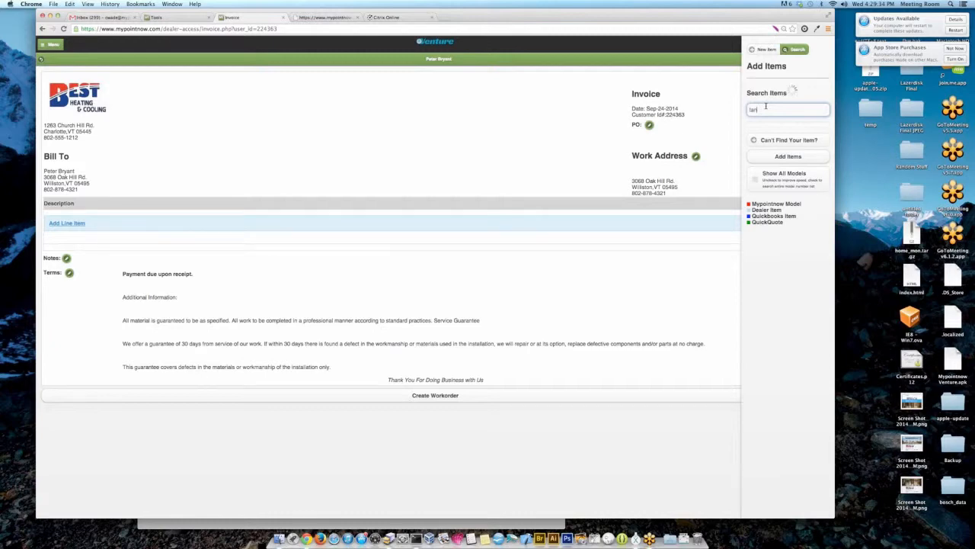
type("kless")
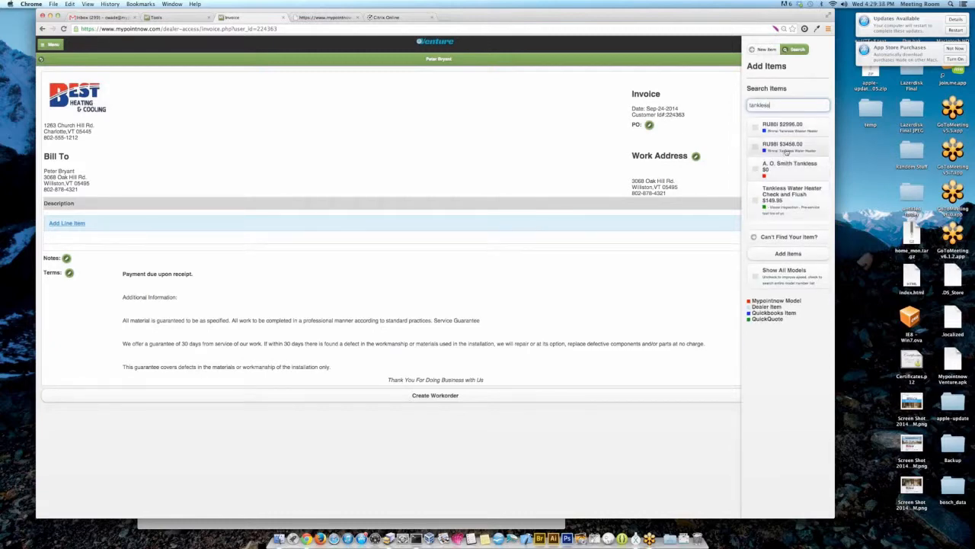
left_click(785, 196)
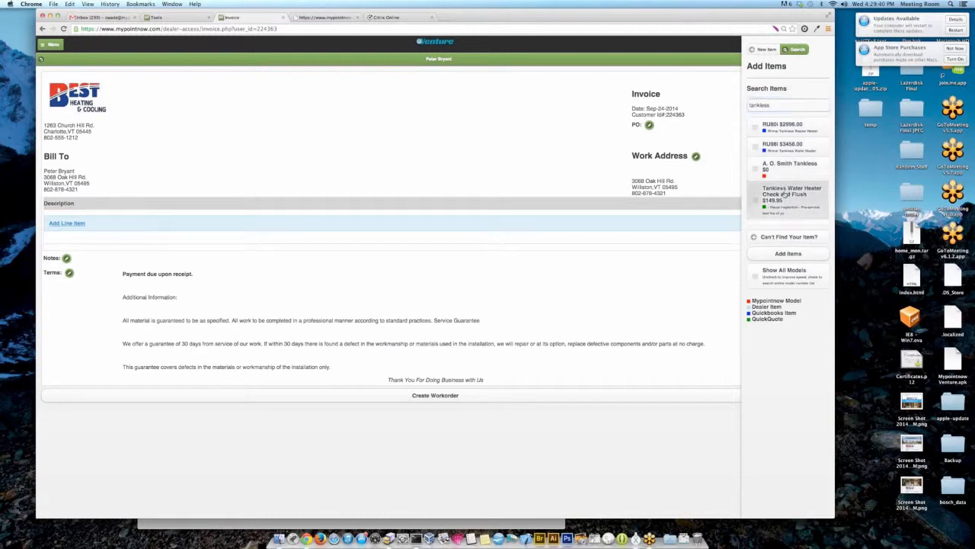
left_click(787, 256)
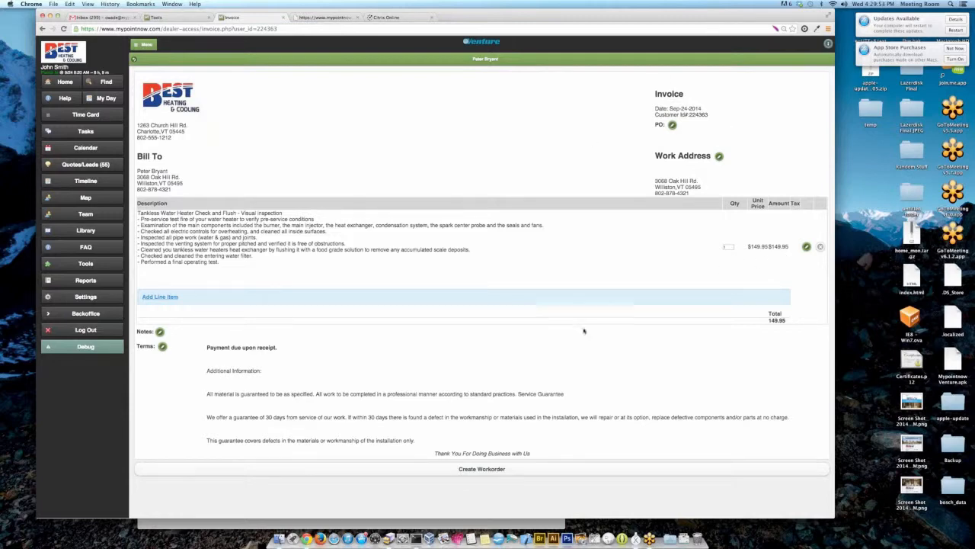
- Create the work order and schedule it on the timeline for the logged-in technician on Wednesday, September 24 at 6:30 PM
left_click(490, 470)
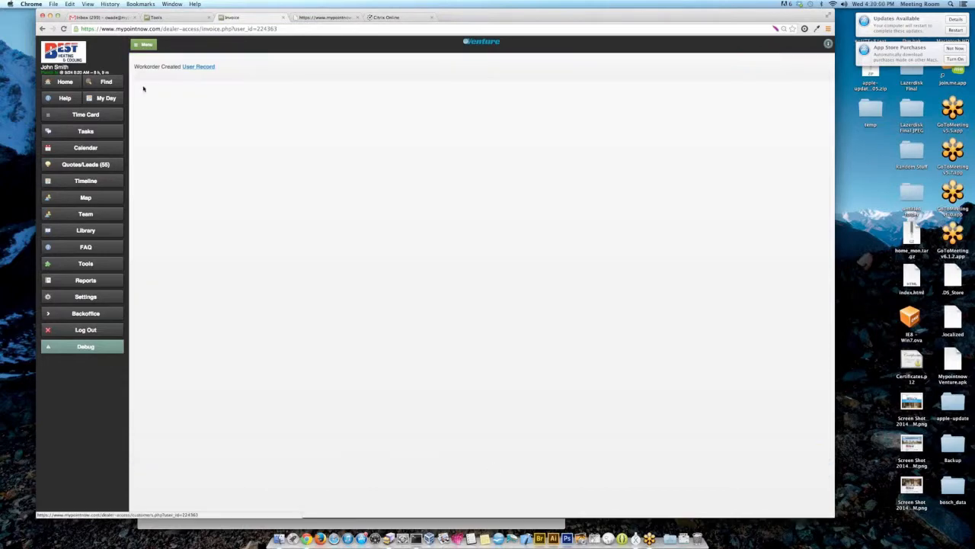
left_click(93, 183)
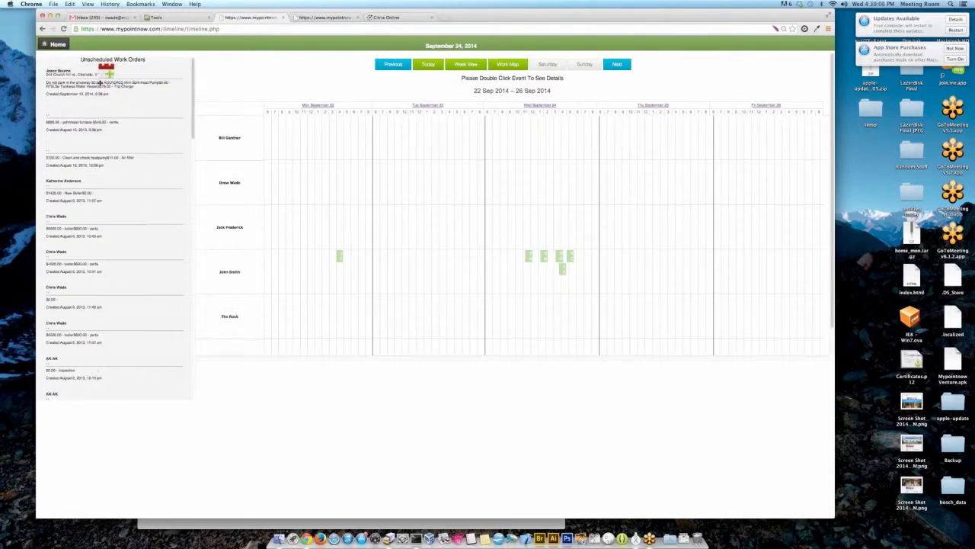
left_click_drag(99, 82, 581, 271)
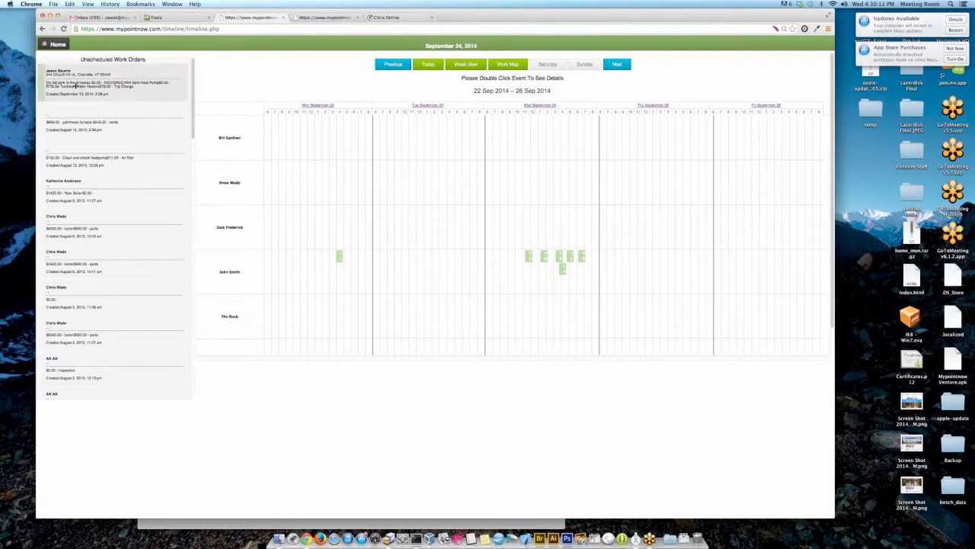
- Open the customer's 6:30 PM work order from the technician's schedule for the day
left_click(48, 45)
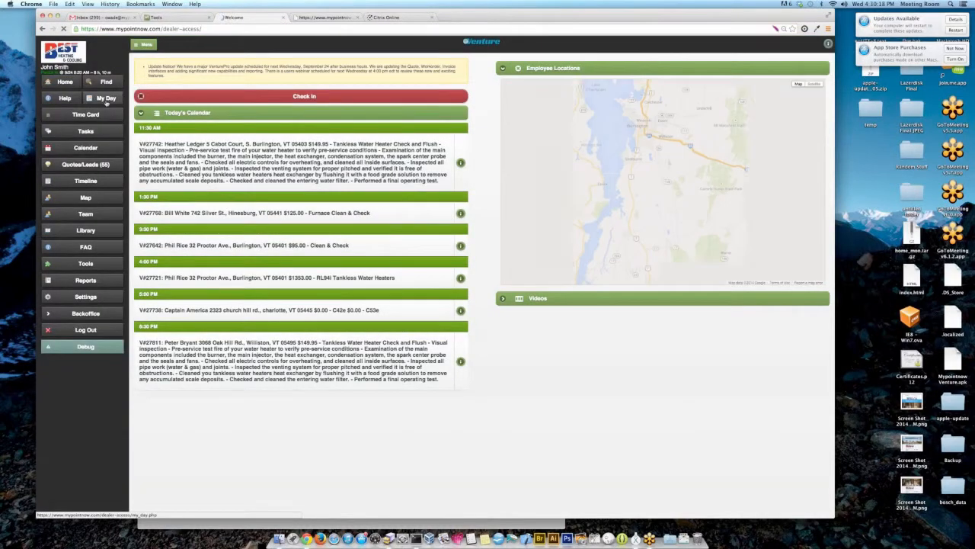
left_click(107, 101)
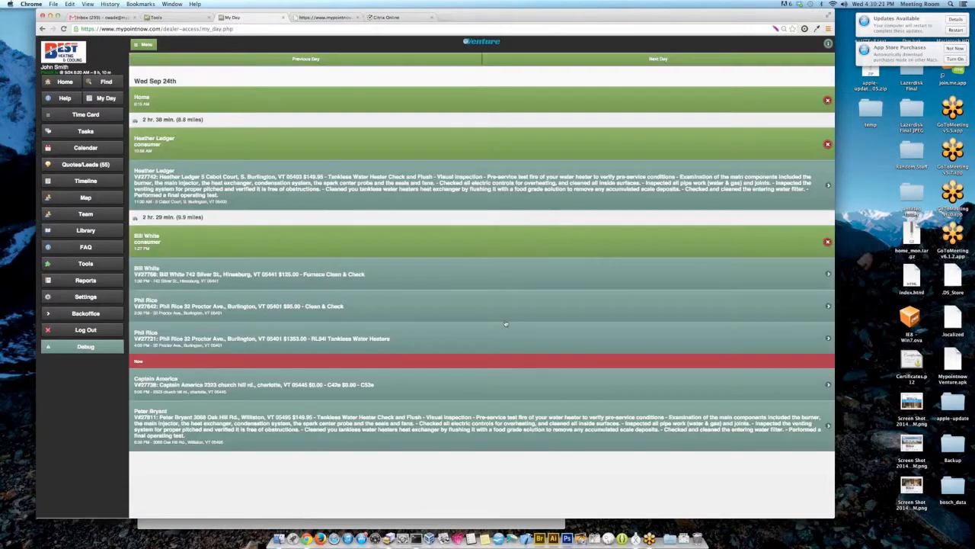
left_click(463, 437)
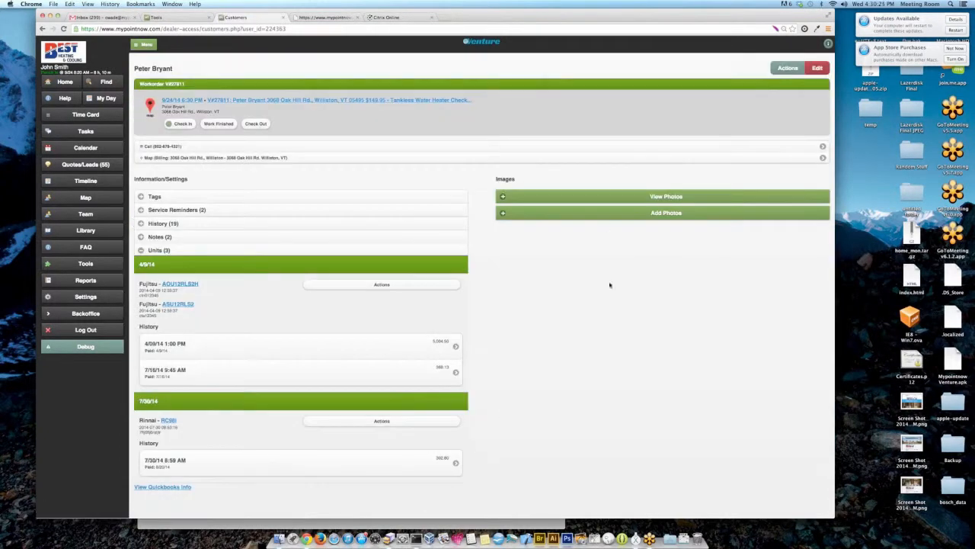
- Mark the work as finished with type Service Existing Unit, and record the Rinnai RC98I as the serviced unit
left_click(218, 124)
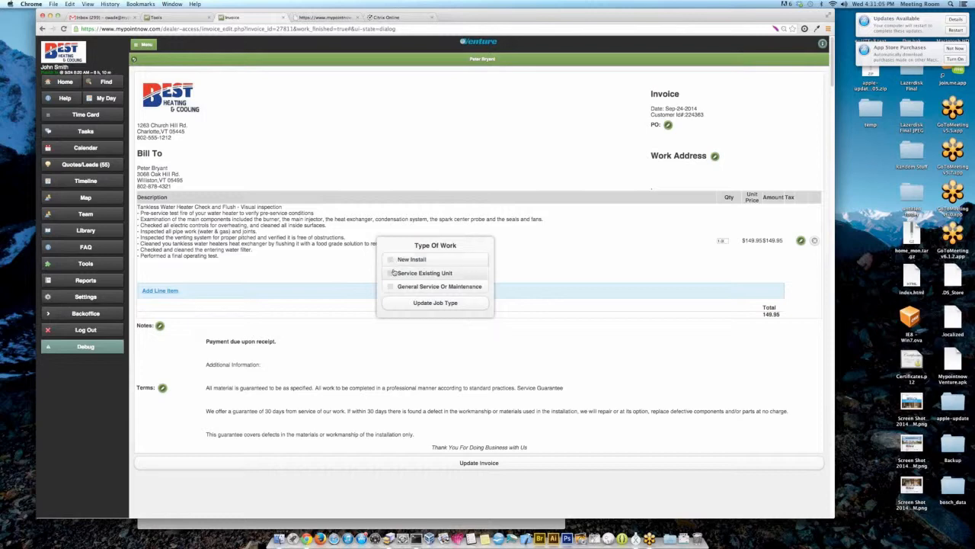
left_click(392, 273)
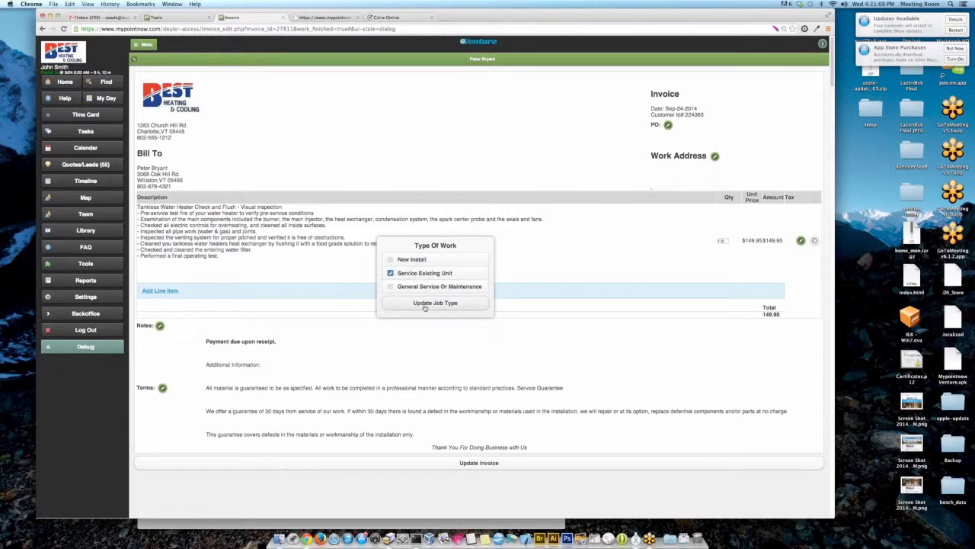
left_click(425, 307)
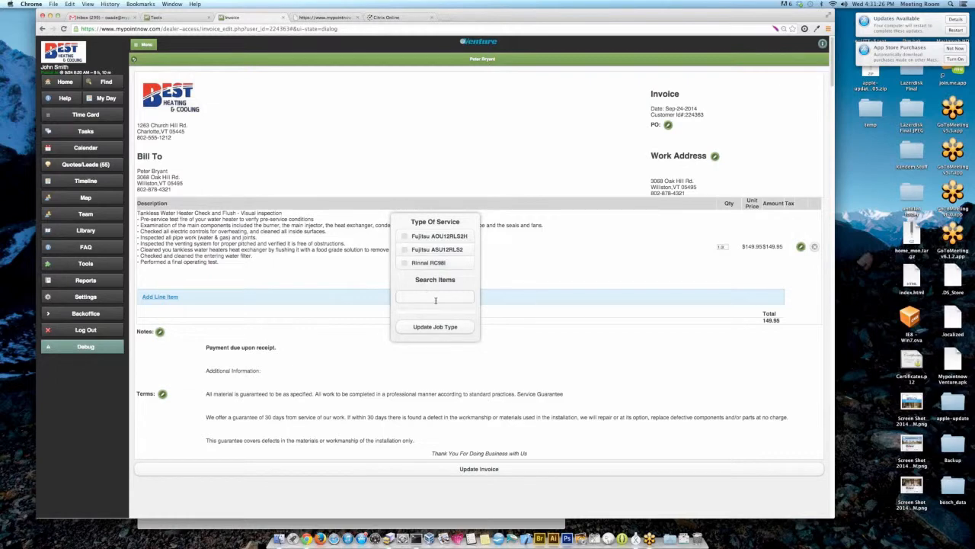
left_click(405, 262)
left_click(435, 326)
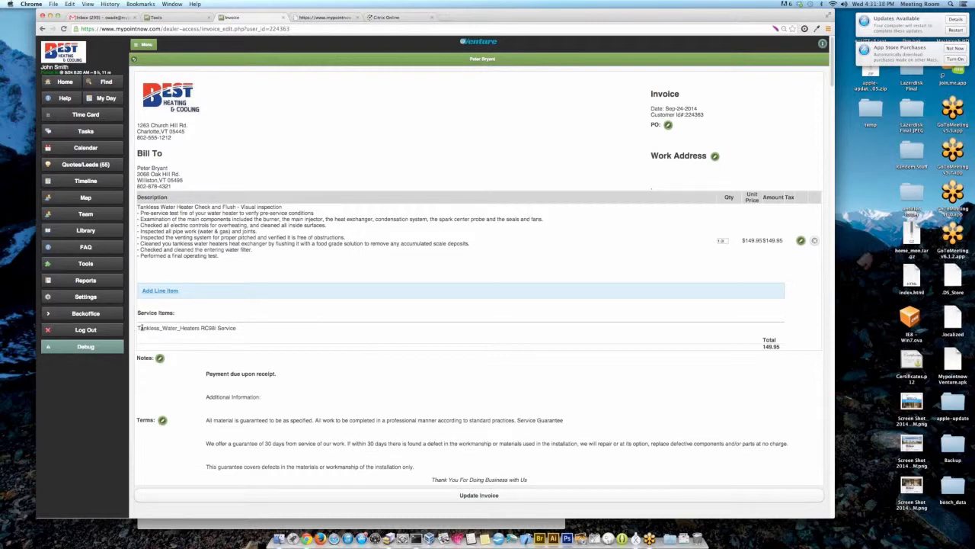
left_click_drag(139, 328, 267, 330)
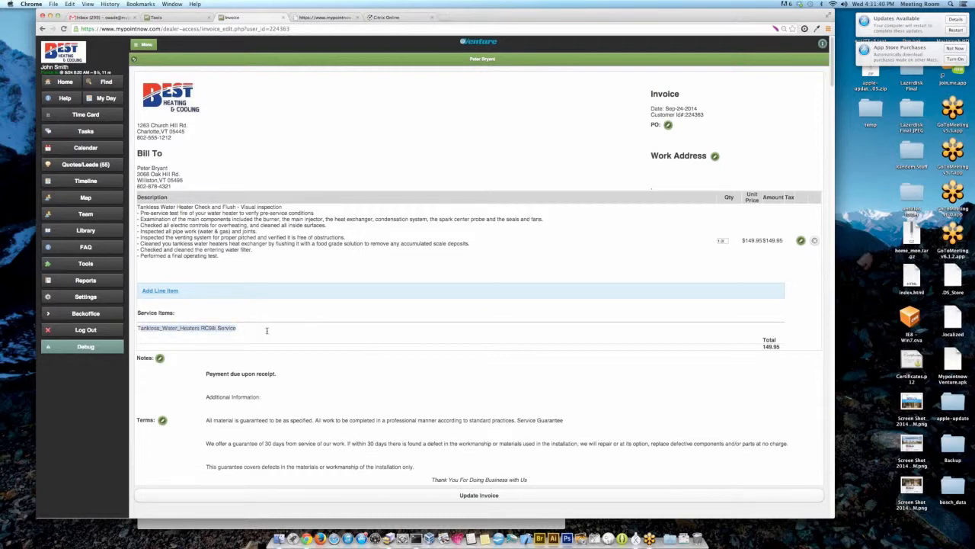